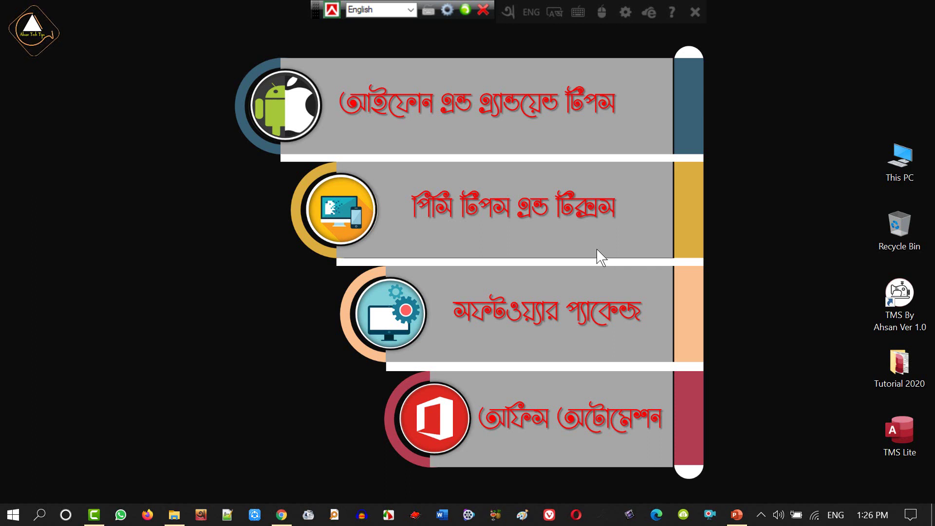
Add an empty text box on slide 12 in Siyam Rupali ANSI, enlarged to 48 pt.
{"action": "left_click", "coordinate": [737, 514]}
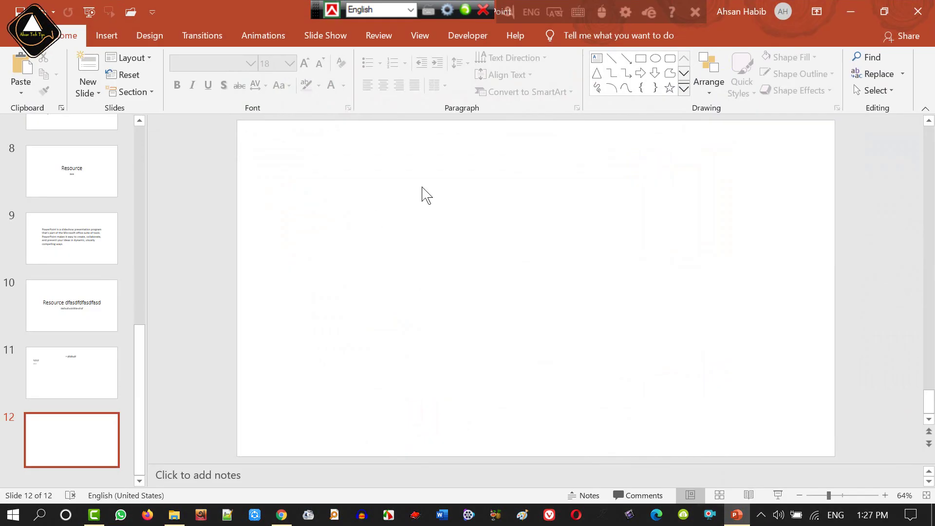
{"action": "left_click", "coordinate": [459, 297]}
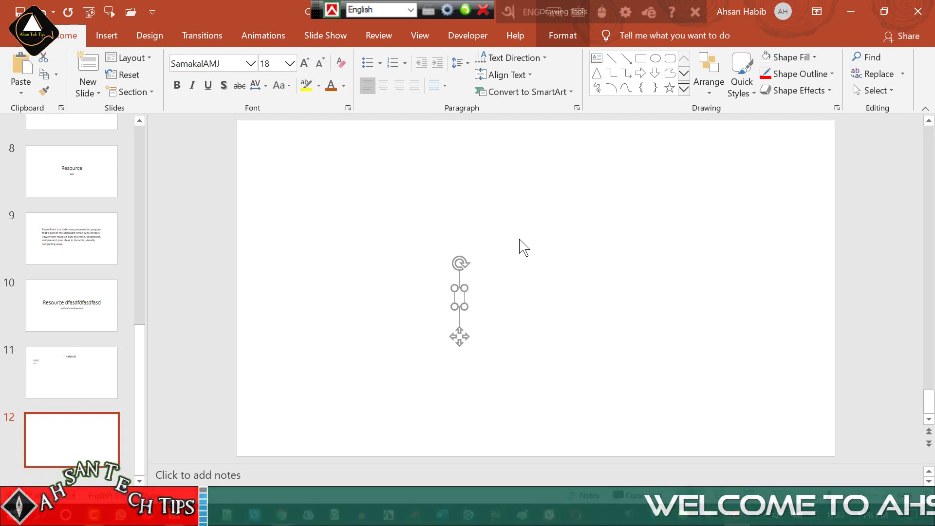
{"action": "key", "text": "ctrl+shift+f"}
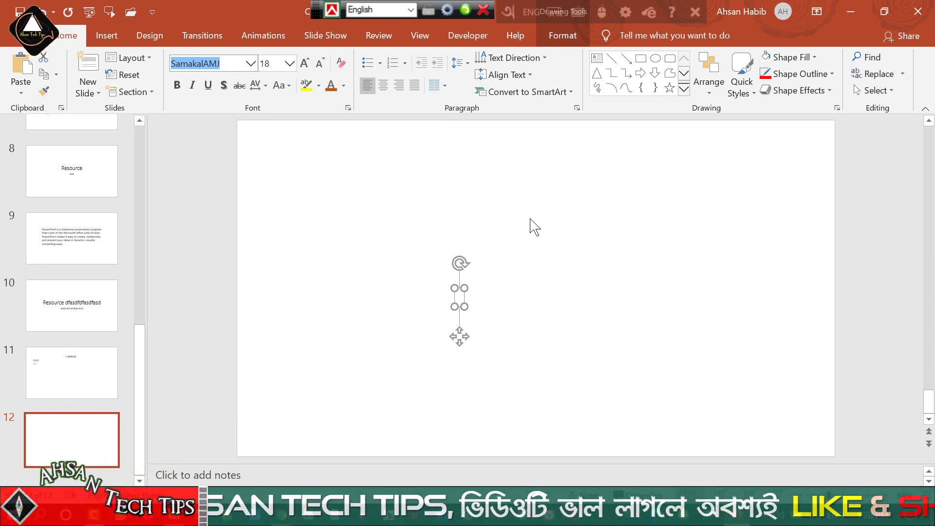
{"action": "type", "text": "Siyam Rupali ANSI"}
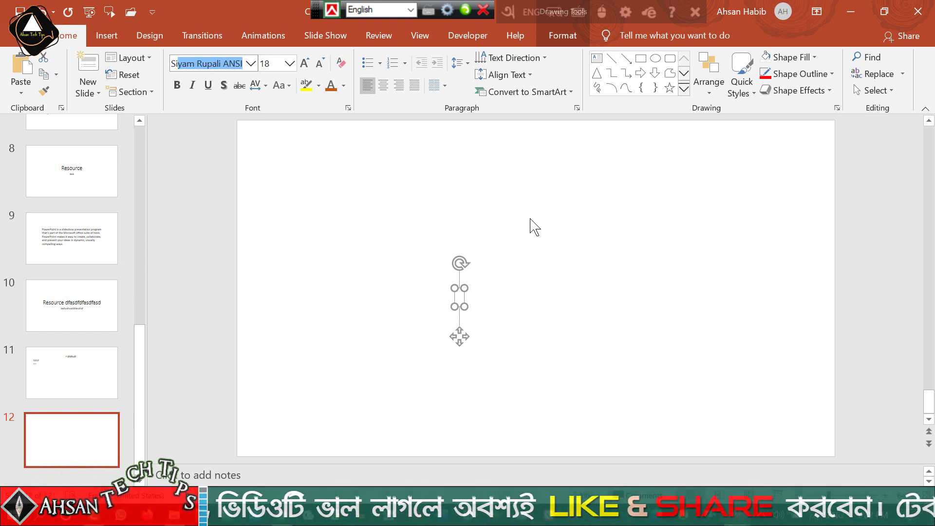
{"action": "key", "text": "Return"}
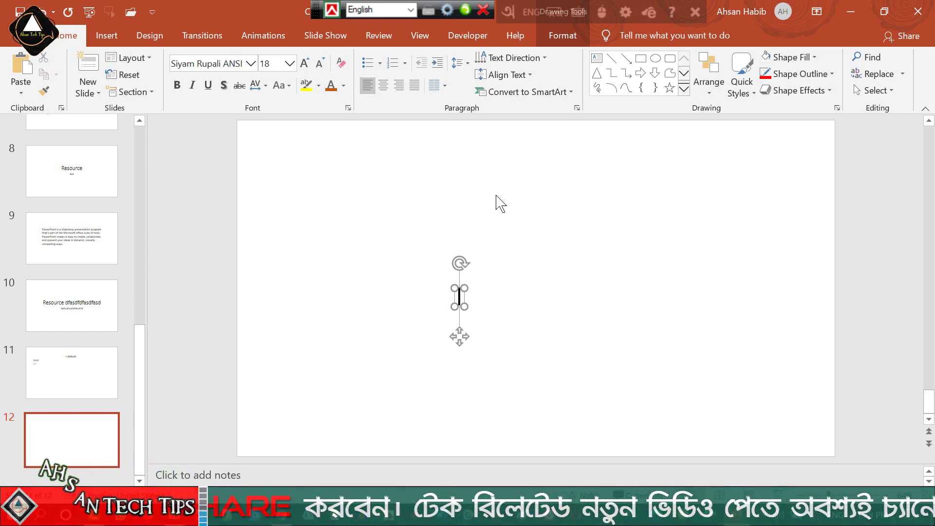
{"action": "key", "text": "ctrl+shift+period"}
{"action": "key", "text": "ctrl+shift+period"}
{"action": "key", "text": "ctrl+shift+period"}
{"action": "key", "text": "ctrl+shift+period"}
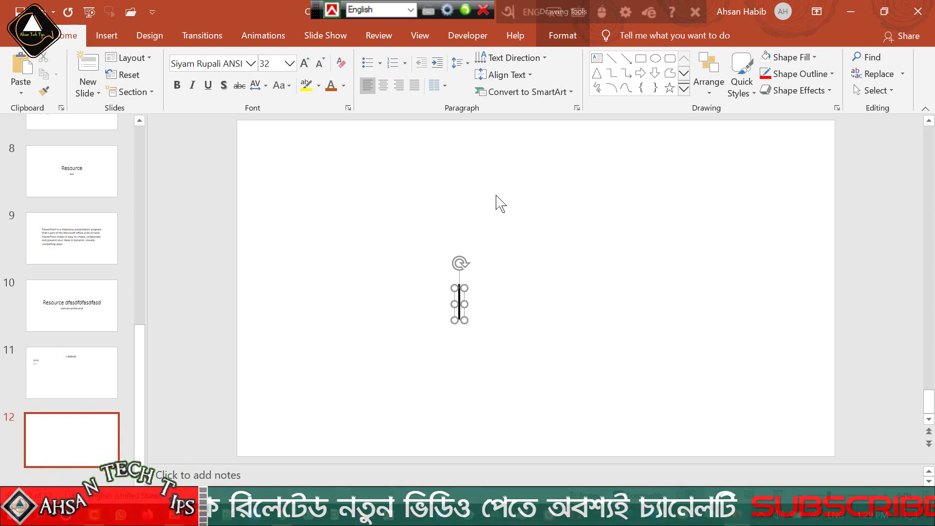
{"action": "key", "text": "ctrl+shift+period"}
{"action": "key", "text": "ctrl+shift+period"}
{"action": "key", "text": "ctrl+shift+period"}
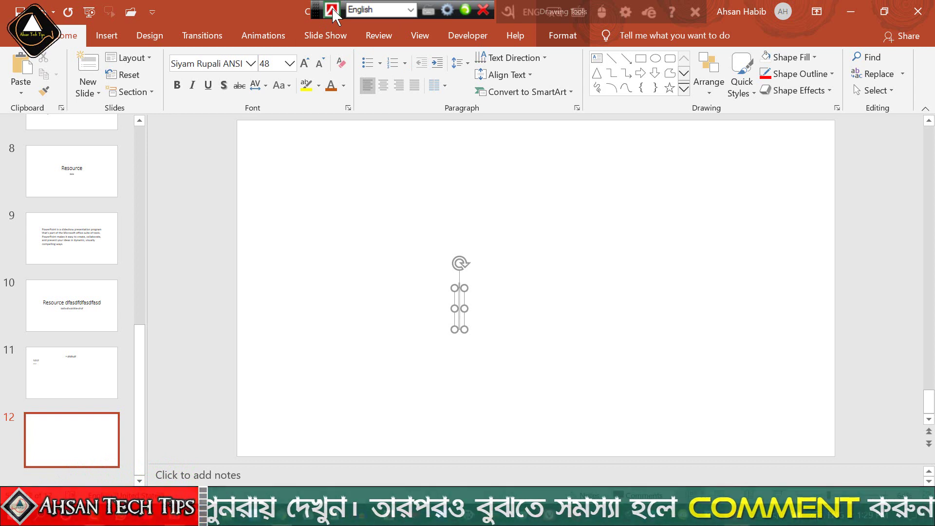
Change the Bijoy keyboard mode from English to the Bijoy Munir Bangla layout.
{"action": "left_click", "coordinate": [332, 9]}
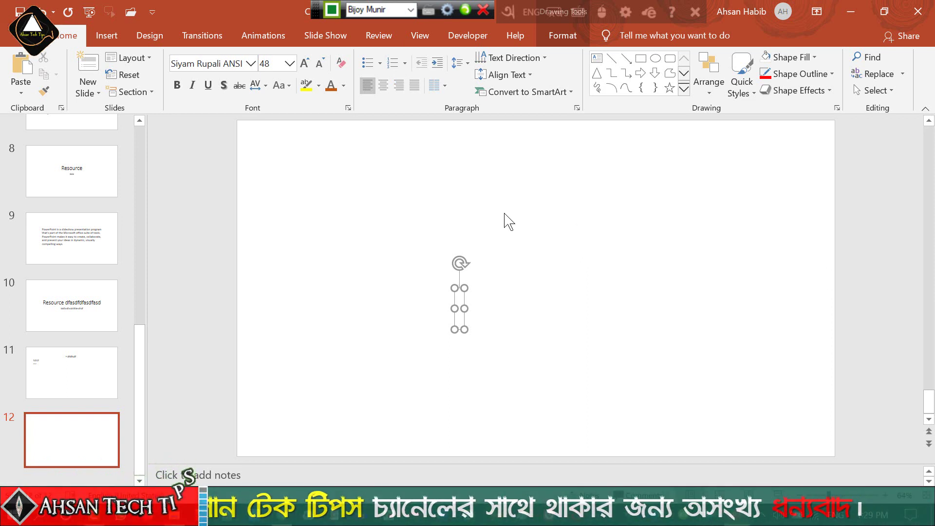
{"action": "left_click", "coordinate": [348, 9]}
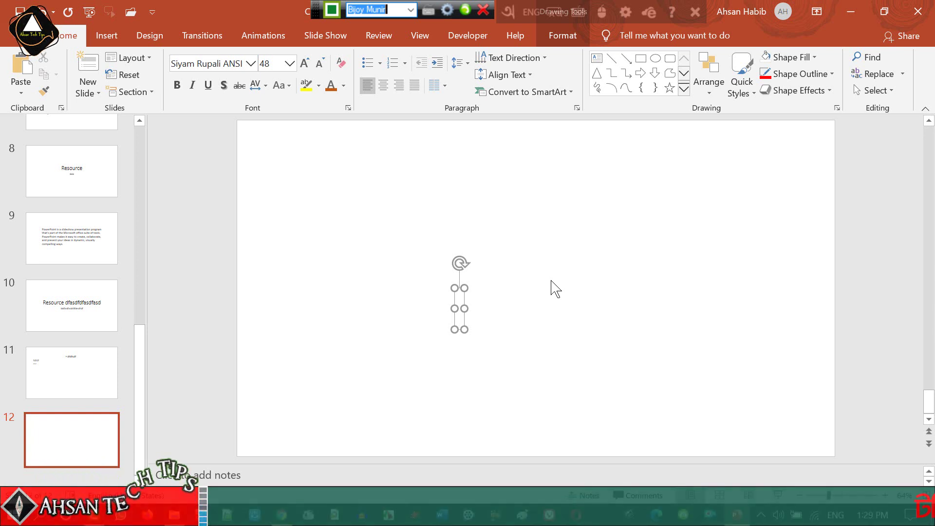
Type a Bangla sentence giving the author's name, then drag the box to the slide's upper centre.
{"action": "type", "text": "আ"}
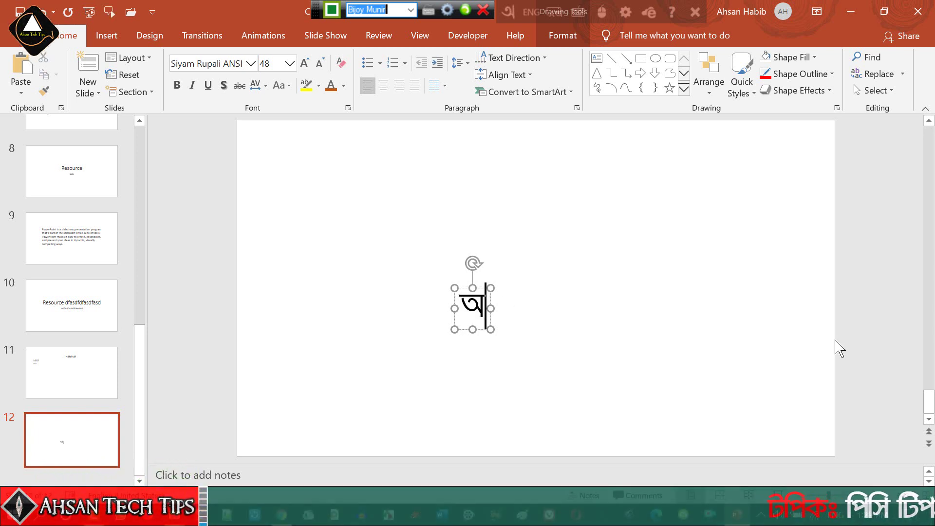
{"action": "type", "text": "মার নাম"}
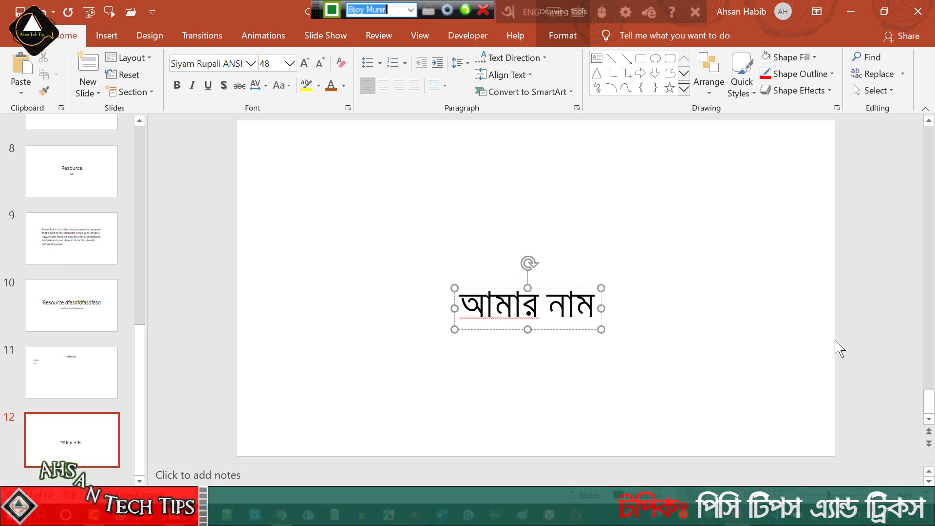
{"action": "type", "text": " মোঃ আহসা"}
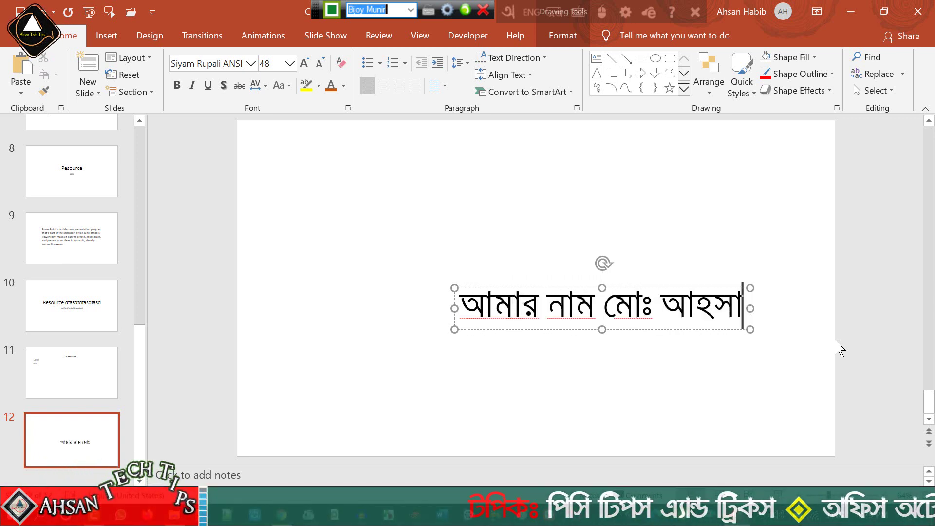
{"action": "type", "text": "ন হাবীব"}
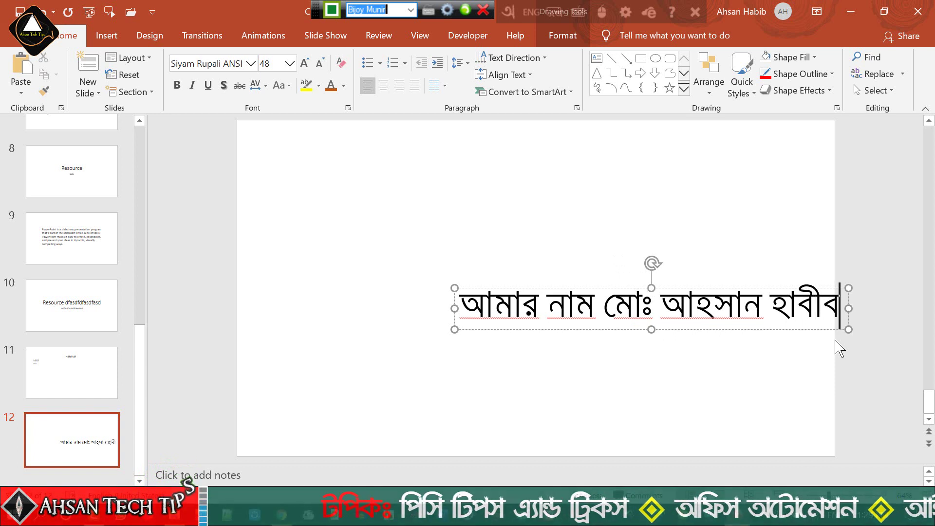
{"action": "type", "text": " অনিক"}
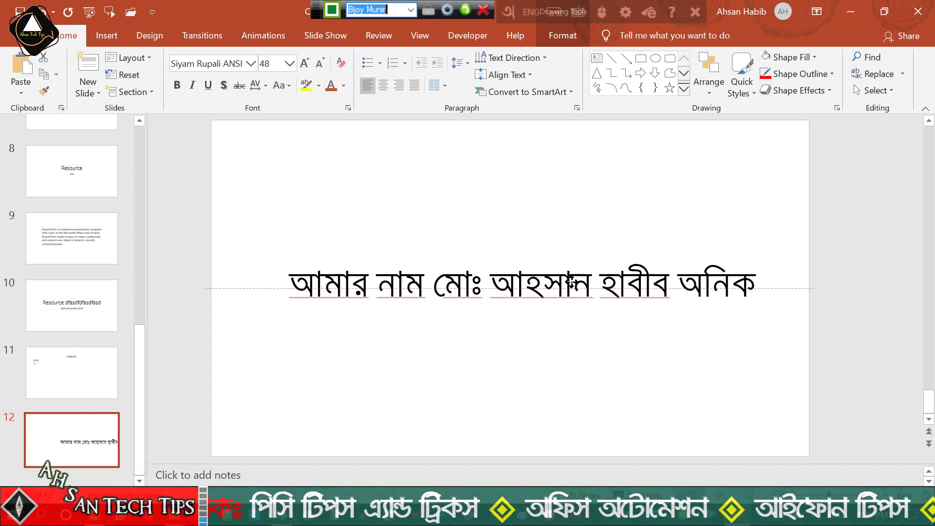
{"action": "left_click_drag", "start_coordinate": [715, 286], "coordinate": [571, 282]}
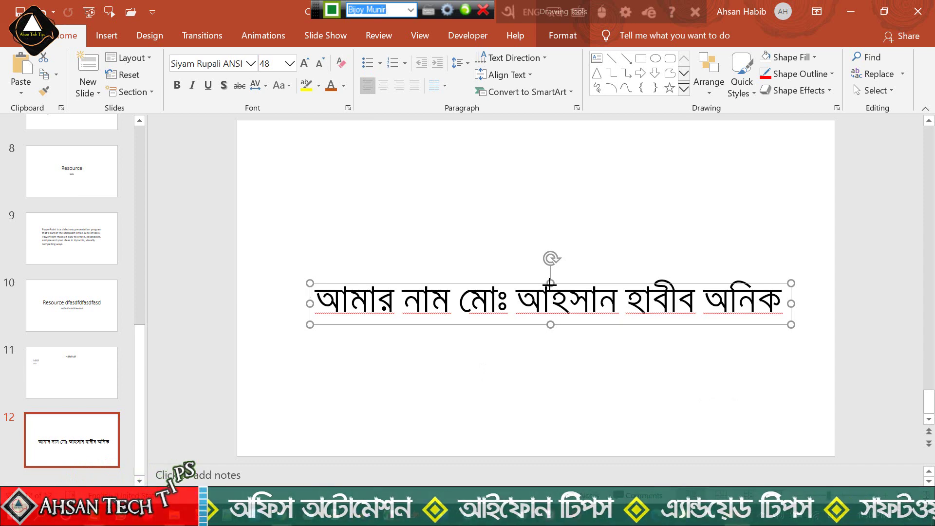
{"action": "left_click_drag", "start_coordinate": [584, 284], "coordinate": [570, 218]}
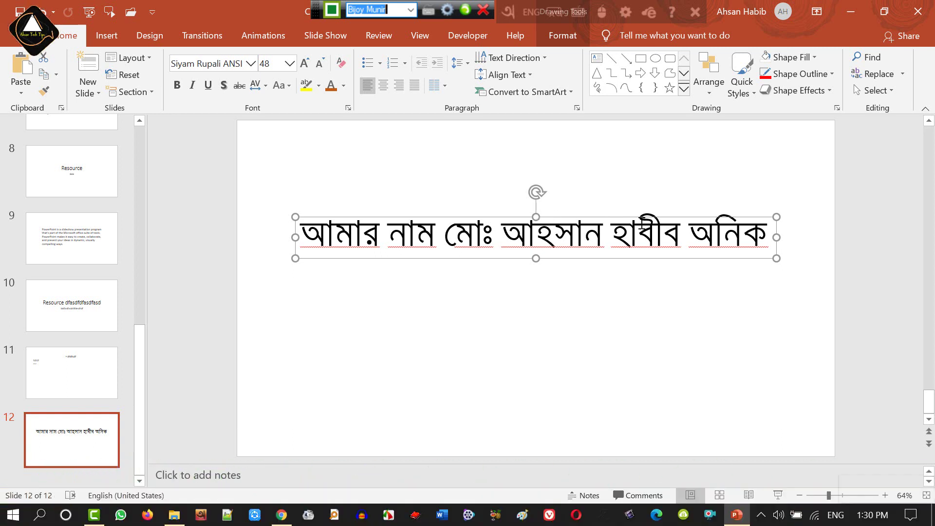
Paste the Bangla text box onto slide 11 and move it to the lower half.
{"action": "left_click", "coordinate": [77, 382]}
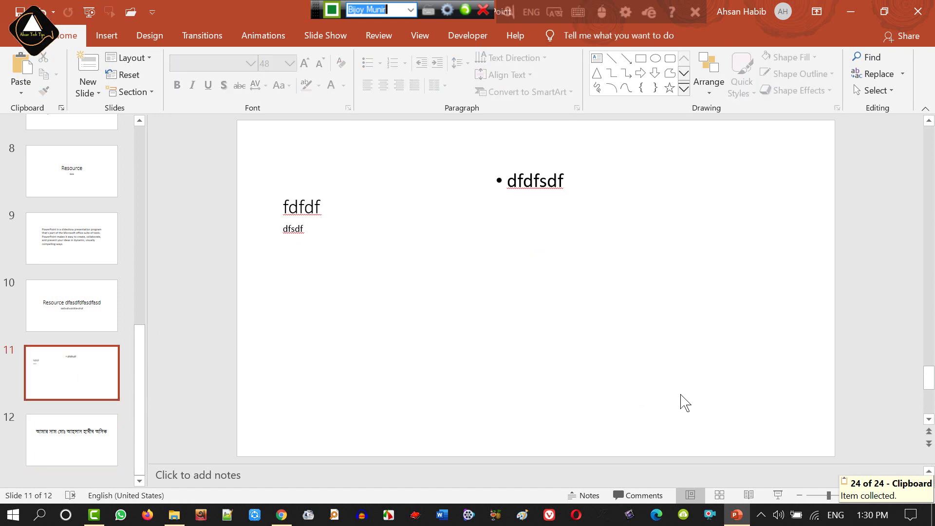
{"action": "key", "text": "ctrl+v"}
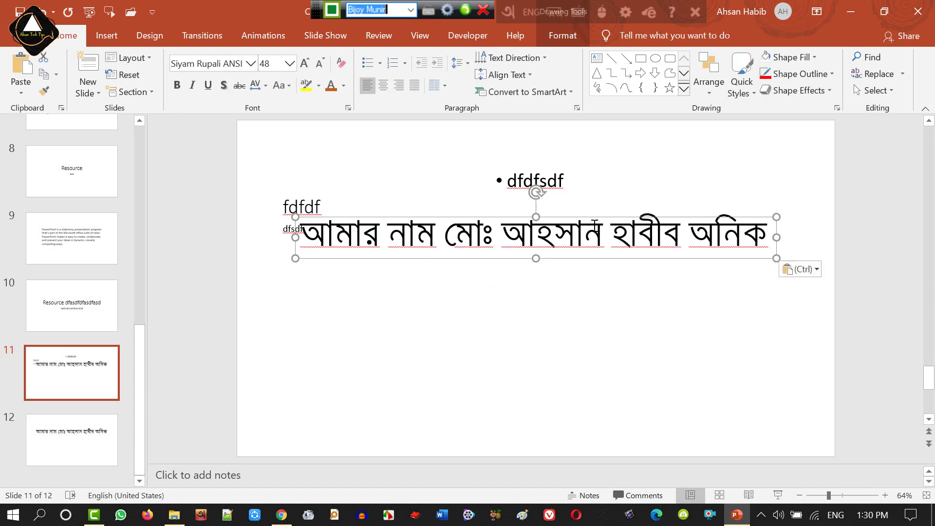
{"action": "left_click_drag", "start_coordinate": [612, 218], "coordinate": [609, 323]}
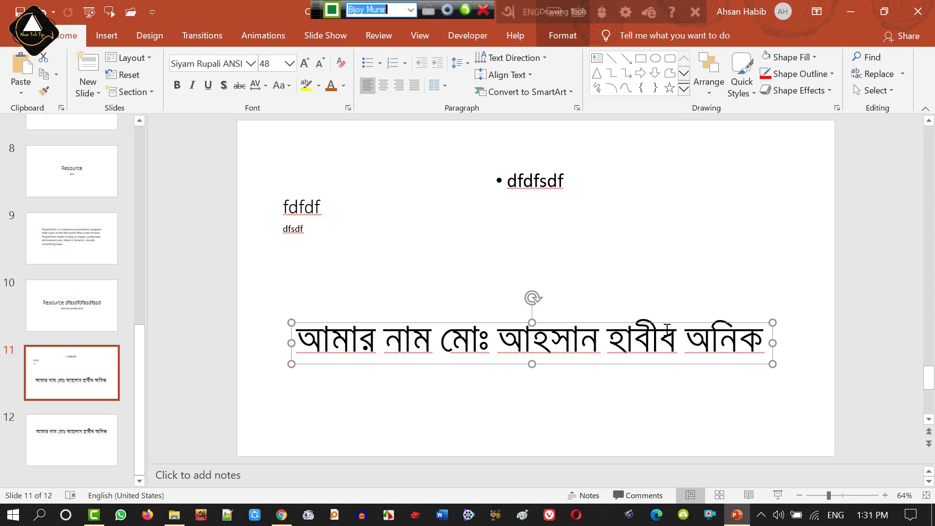
Select the first two words, then the fourth word, of the pasted sentence on slide 11.
{"action": "left_click", "coordinate": [441, 348]}
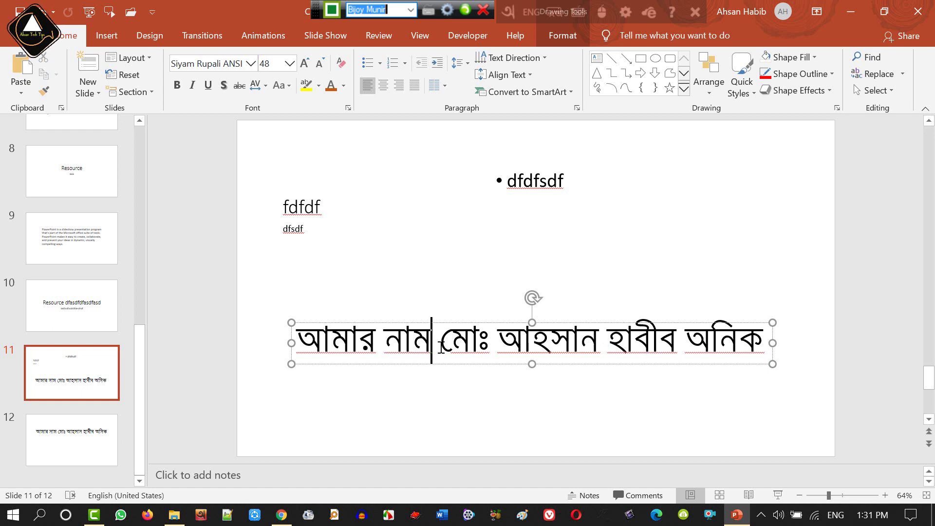
{"action": "left_click_drag", "start_coordinate": [418, 343], "coordinate": [298, 342]}
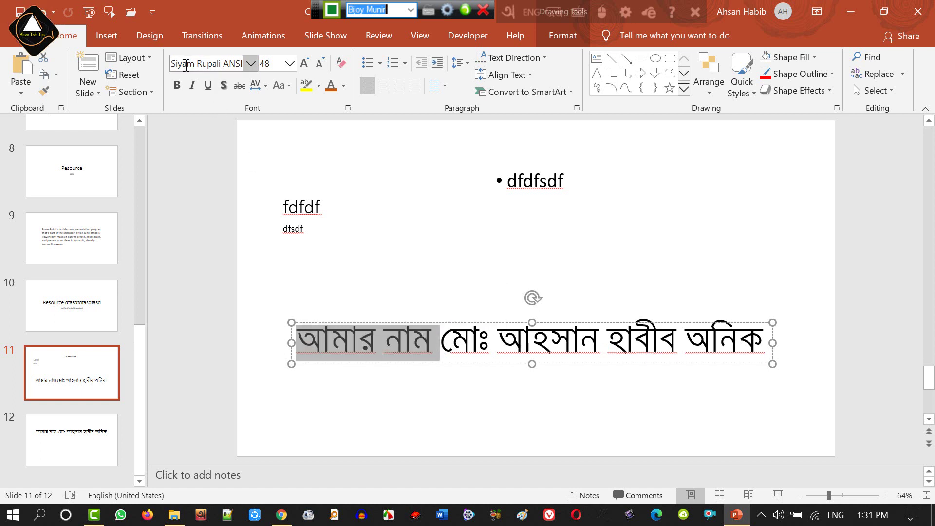
{"action": "left_click", "coordinate": [504, 342]}
{"action": "left_click_drag", "start_coordinate": [500, 341], "coordinate": [607, 343]}
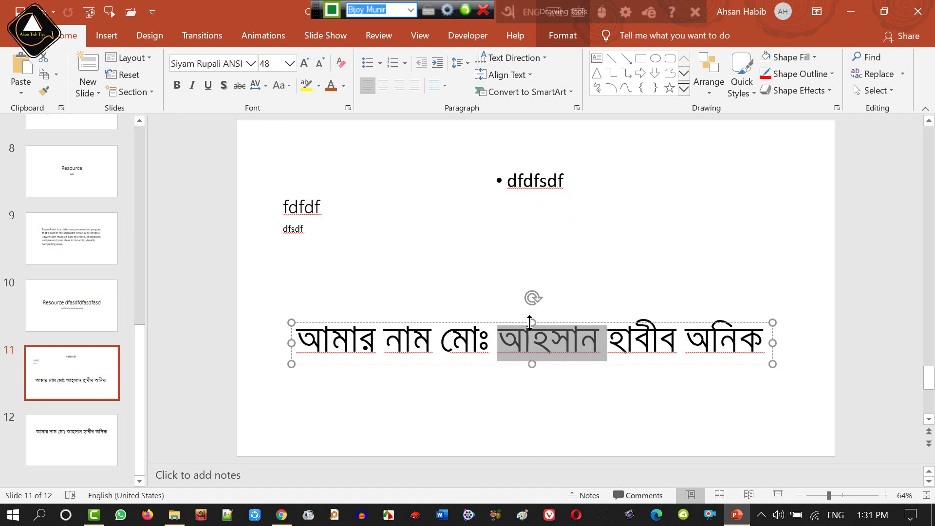
{"action": "left_click", "coordinate": [605, 332]}
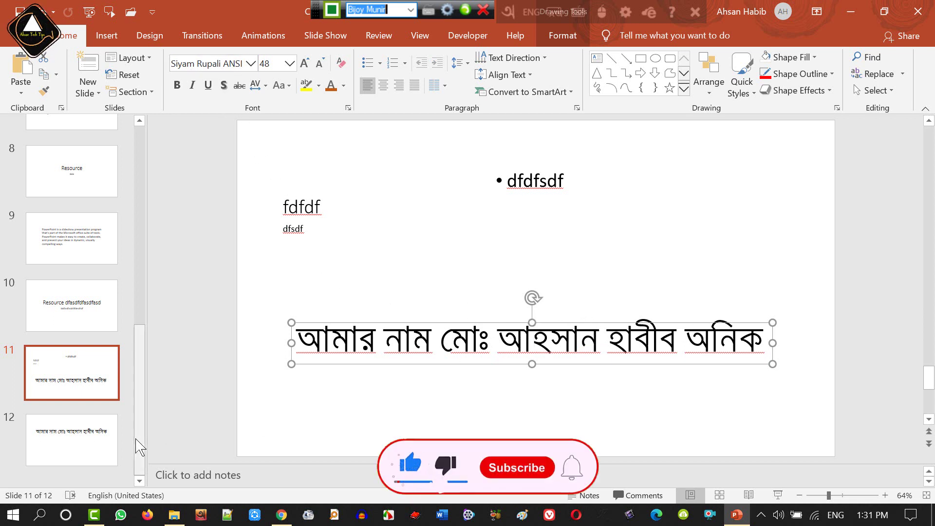
Move slide 12's Bangla sentence to the top-right and switch typing back to English.
{"action": "left_click", "coordinate": [89, 439]}
{"action": "left_click", "coordinate": [546, 239]}
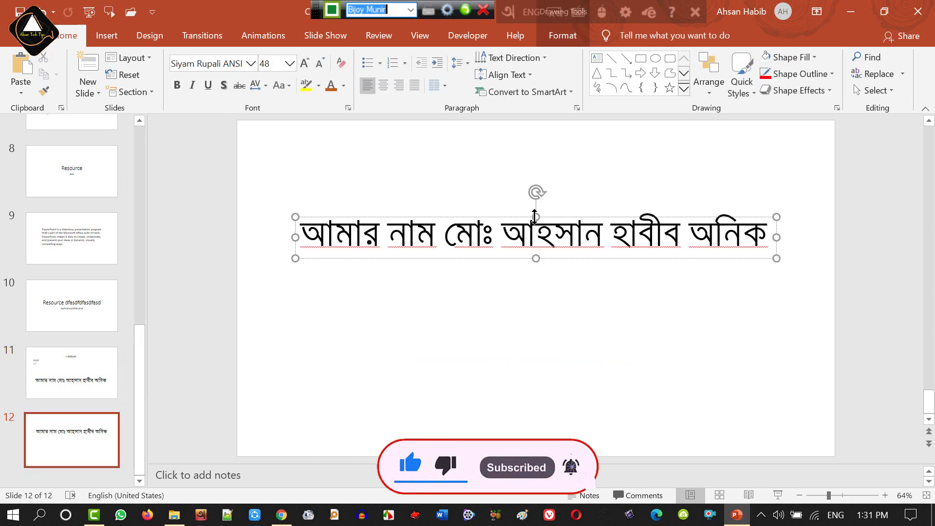
{"action": "left_click_drag", "start_coordinate": [583, 217], "coordinate": [636, 148]}
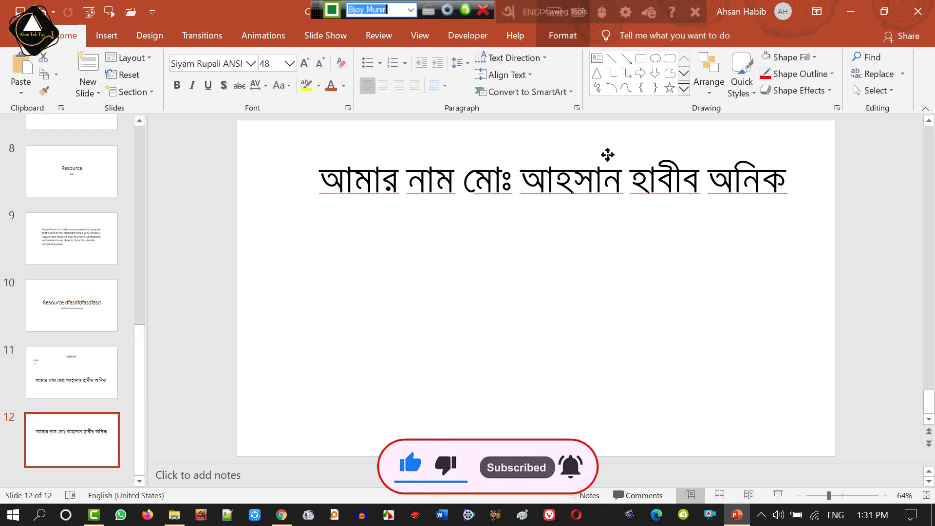
{"action": "left_click", "coordinate": [332, 10]}
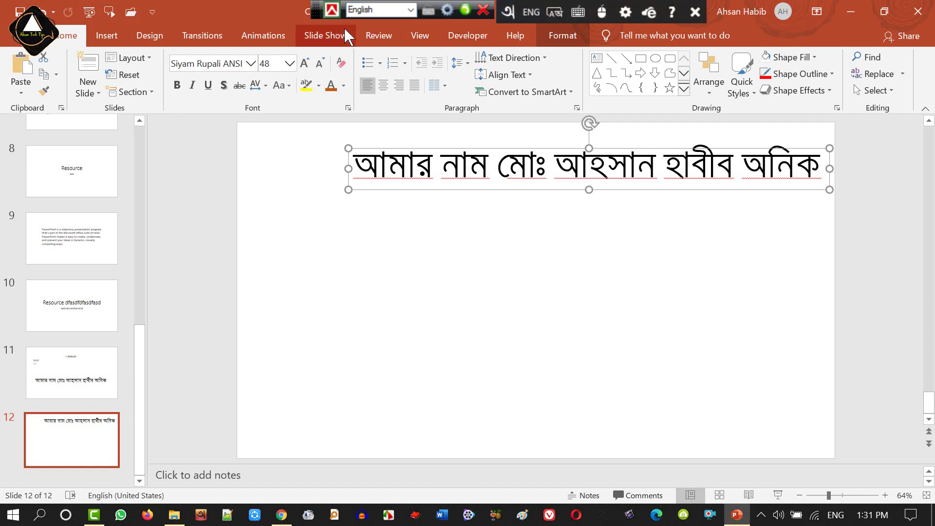
{"action": "left_click", "coordinate": [608, 323]}
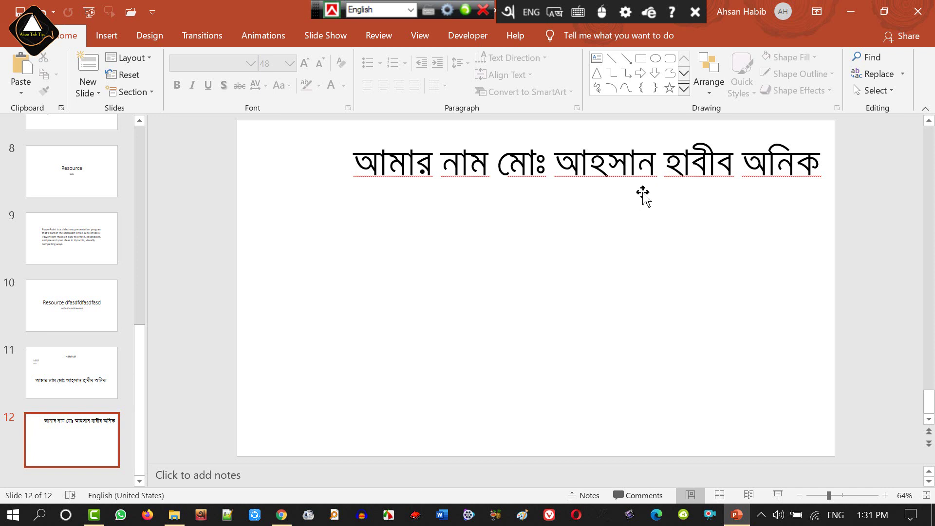
Insert a new text box mid-slide on slide 12 and raise its font size toward 54 pt.
{"action": "left_click", "coordinate": [597, 58]}
{"action": "left_click", "coordinate": [536, 331]}
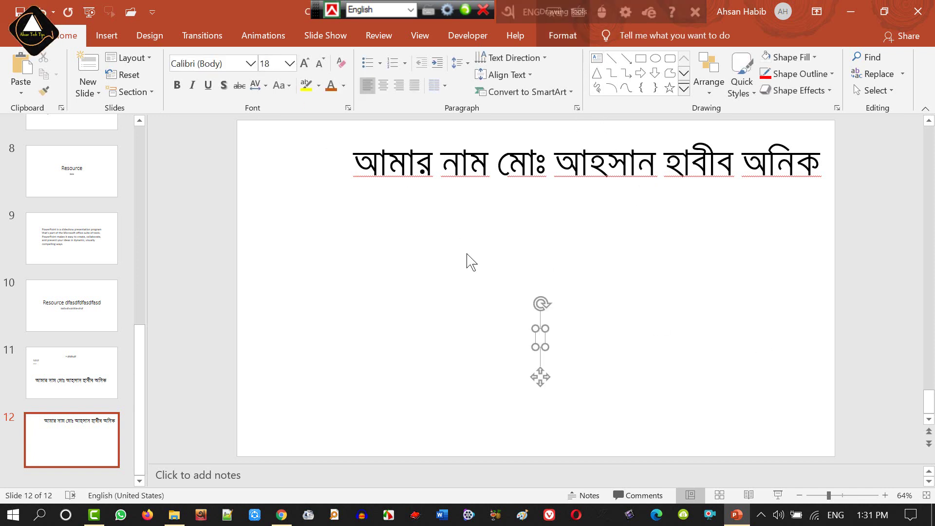
{"action": "key", "text": "ctrl+shift+period"}
{"action": "key", "text": "ctrl+shift+period"}
{"action": "key", "text": "ctrl+shift+period"}
{"action": "key", "text": "ctrl+shift+period"}
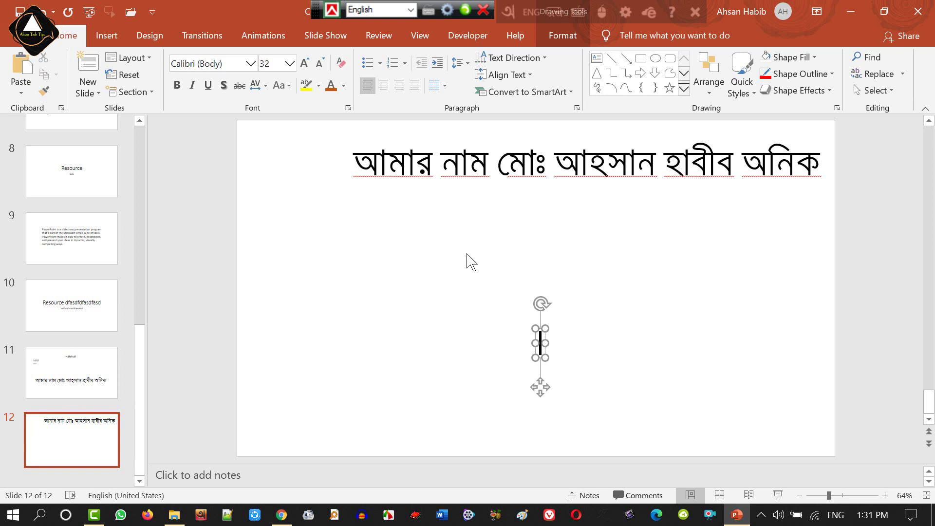
{"action": "key", "text": "ctrl+shift+period"}
{"action": "key", "text": "ctrl+shift+period"}
{"action": "key", "text": "ctrl+shift+period"}
{"action": "key", "text": "ctrl+shift+period"}
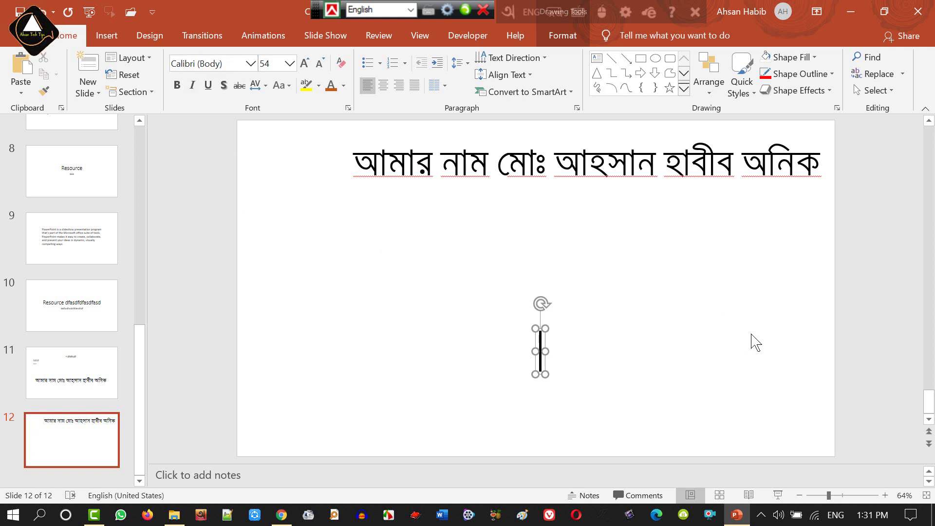
Switch Avro to Bangla, remove a stray letter, and phonetically type the same name sentence.
{"action": "type", "text": "uhp"}
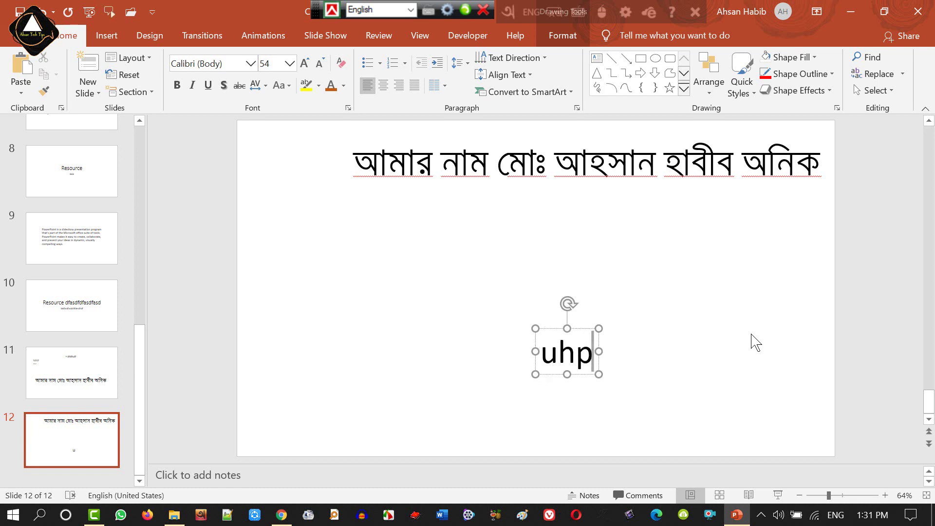
{"action": "type", "text": "h"}
{"action": "left_click", "coordinate": [532, 12]}
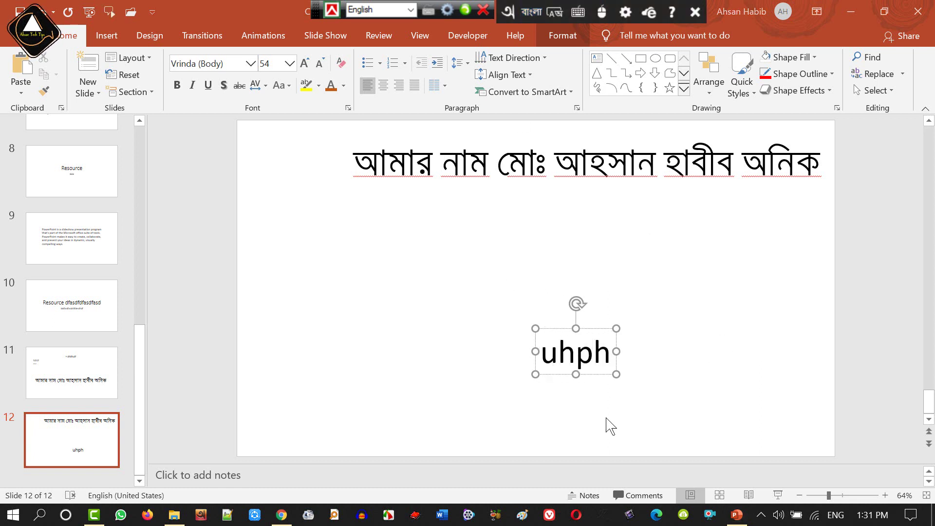
{"action": "key", "text": "BackSpace"}
{"action": "key", "text": "BackSpace"}
{"action": "key", "text": "BackSpace"}
{"action": "key", "text": "BackSpace"}
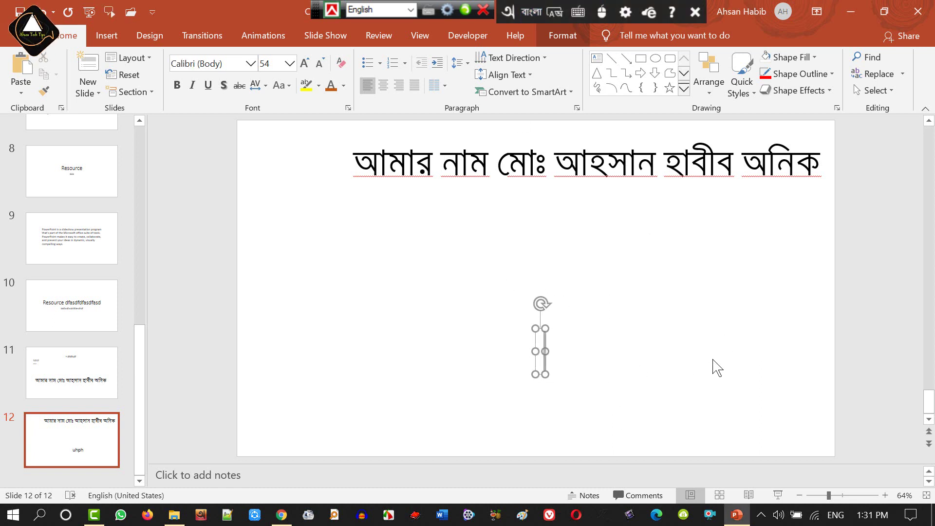
{"action": "type", "text": "amar nam "}
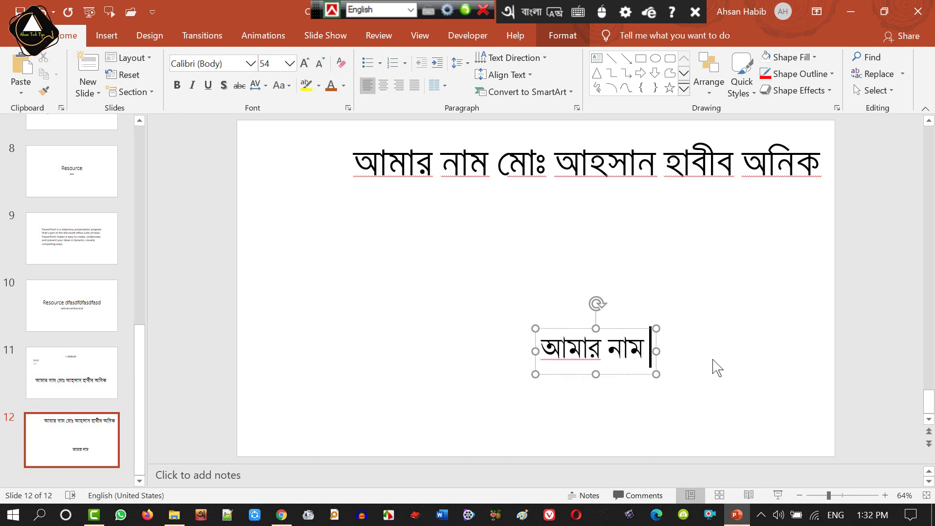
{"action": "type", "text": "mo: ahsan"}
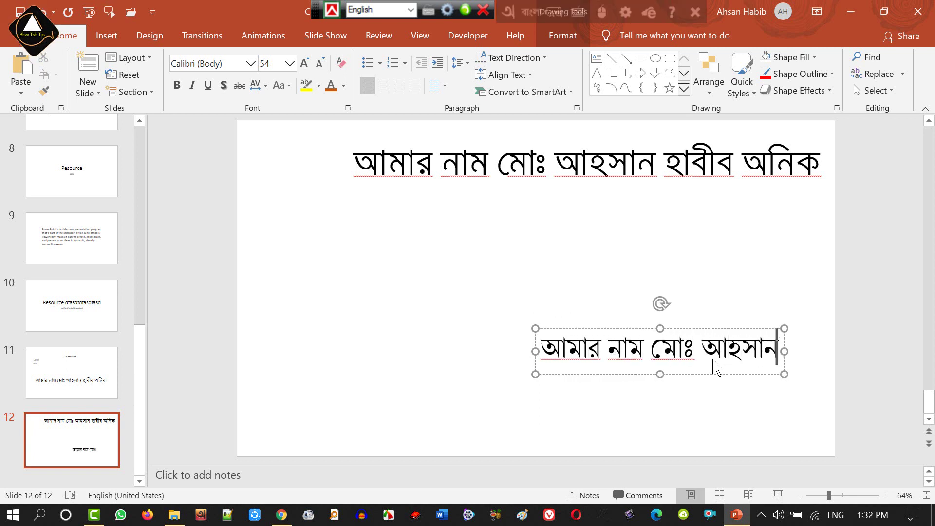
{"action": "type", "text": " habIb o"}
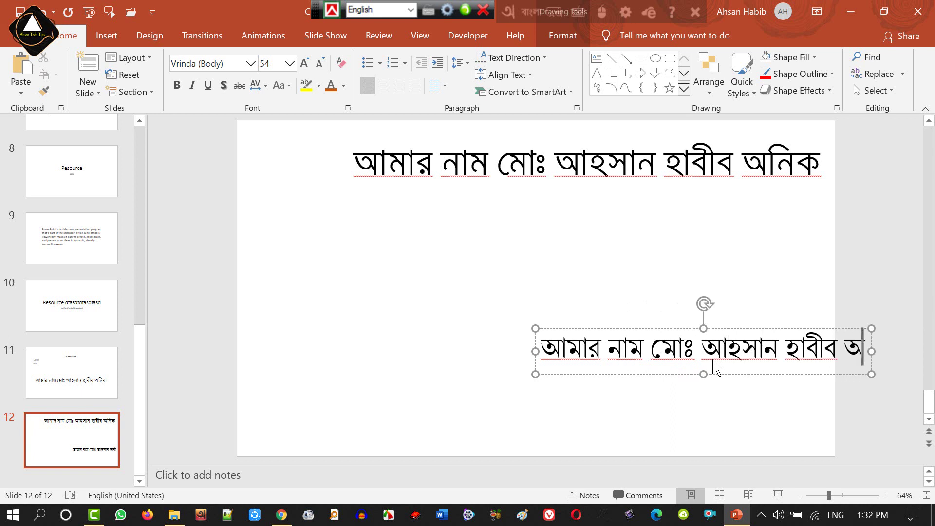
{"action": "type", "text": "nik"}
Position the second Bangla text box centred below the first sentence, slightly right.
{"action": "left_click_drag", "start_coordinate": [756, 331], "coordinate": [584, 273]}
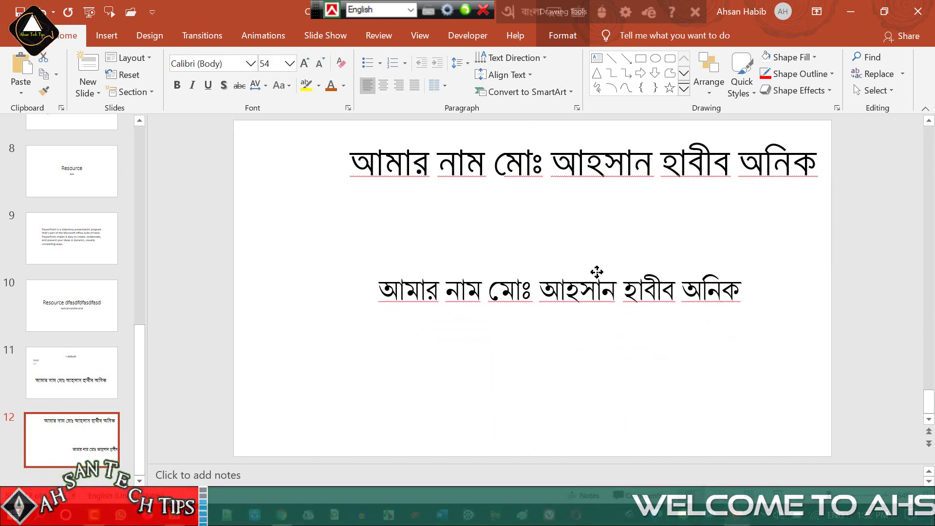
{"action": "left_click_drag", "start_coordinate": [583, 273], "coordinate": [619, 271]}
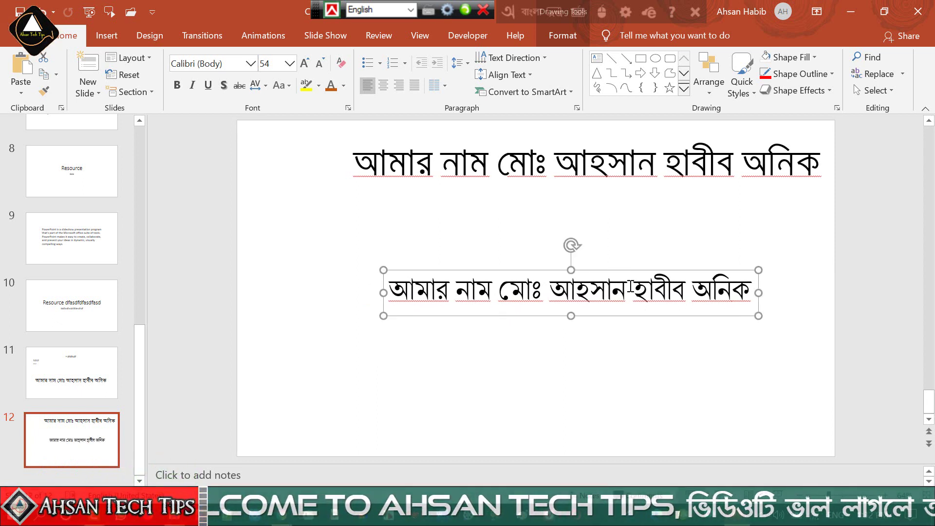
{"action": "left_click_drag", "start_coordinate": [642, 267], "coordinate": [677, 262]}
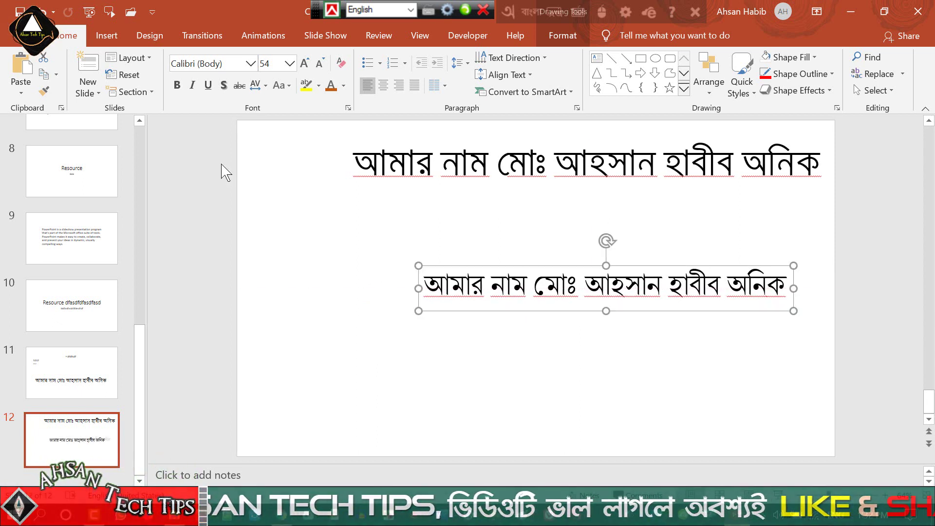
{"action": "left_click", "coordinate": [250, 63]}
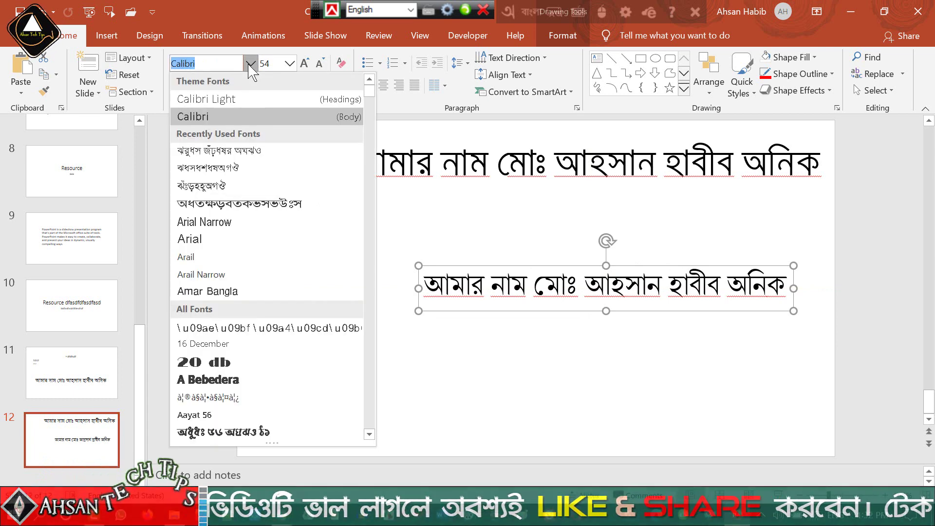
Scroll down the font list, previewing alternative fonts on the lower Bangla sentence.
{"action": "scroll", "coordinate": [223, 253], "scroll_direction": "down", "scroll_amount": 3}
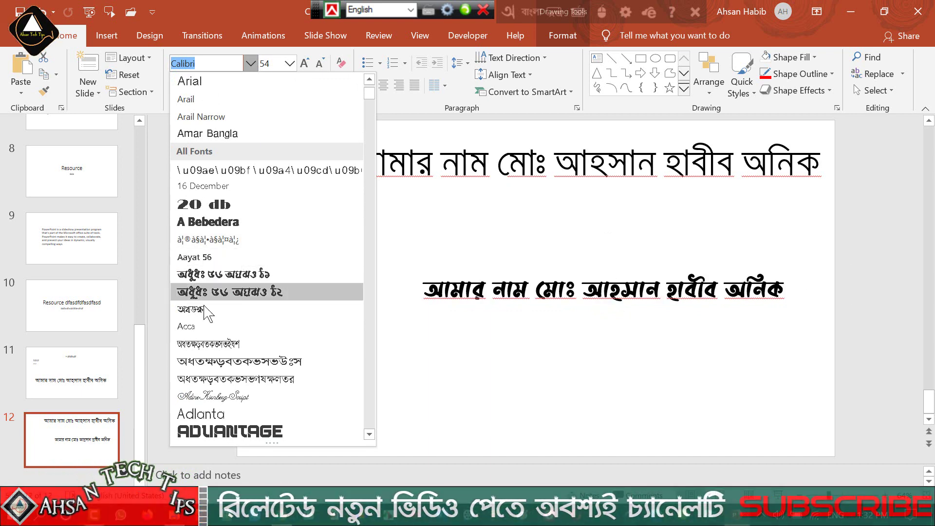
{"action": "scroll", "coordinate": [241, 341], "scroll_direction": "down", "scroll_amount": 2}
{"action": "scroll", "coordinate": [241, 370], "scroll_direction": "down", "scroll_amount": 1}
{"action": "scroll", "coordinate": [244, 341], "scroll_direction": "down", "scroll_amount": 5}
{"action": "scroll", "coordinate": [219, 287], "scroll_direction": "down", "scroll_amount": 1}
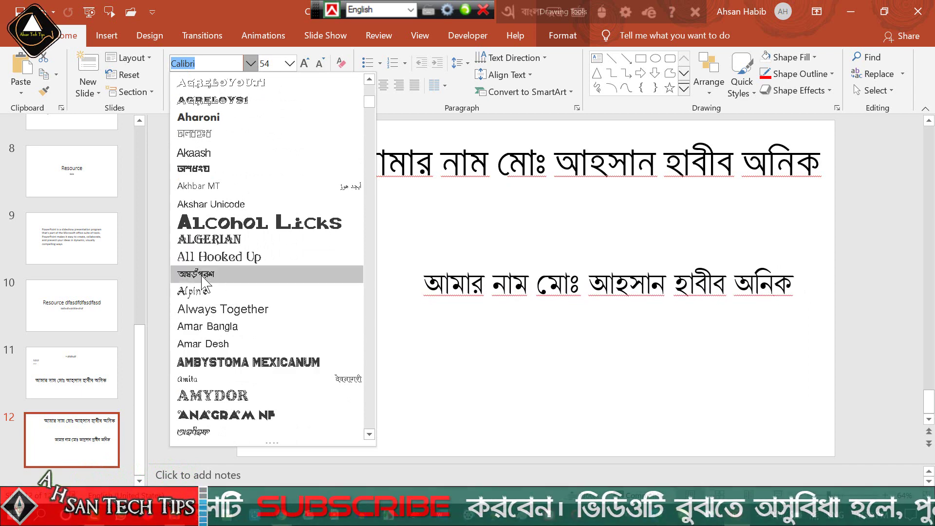
{"action": "scroll", "coordinate": [211, 329], "scroll_direction": "down", "scroll_amount": 1}
{"action": "scroll", "coordinate": [227, 256], "scroll_direction": "down", "scroll_amount": 2}
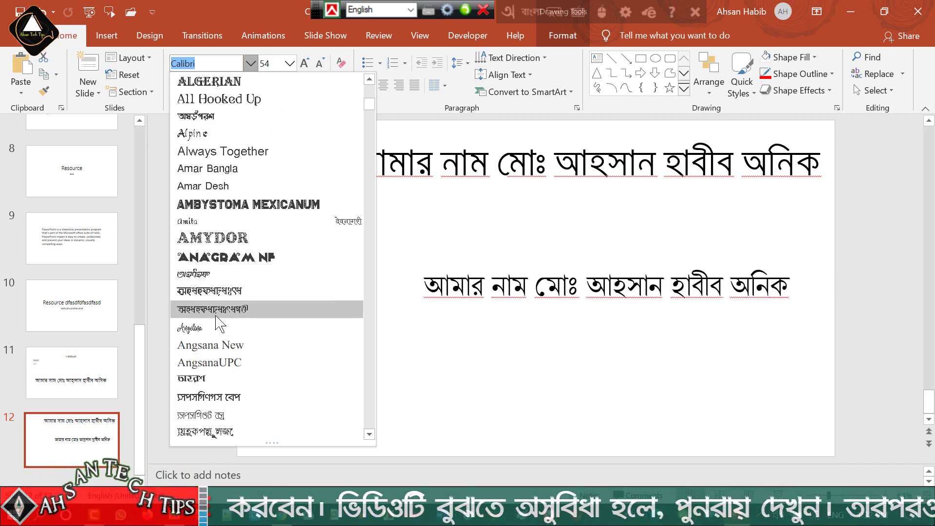
{"action": "scroll", "coordinate": [219, 305], "scroll_direction": "down", "scroll_amount": 4}
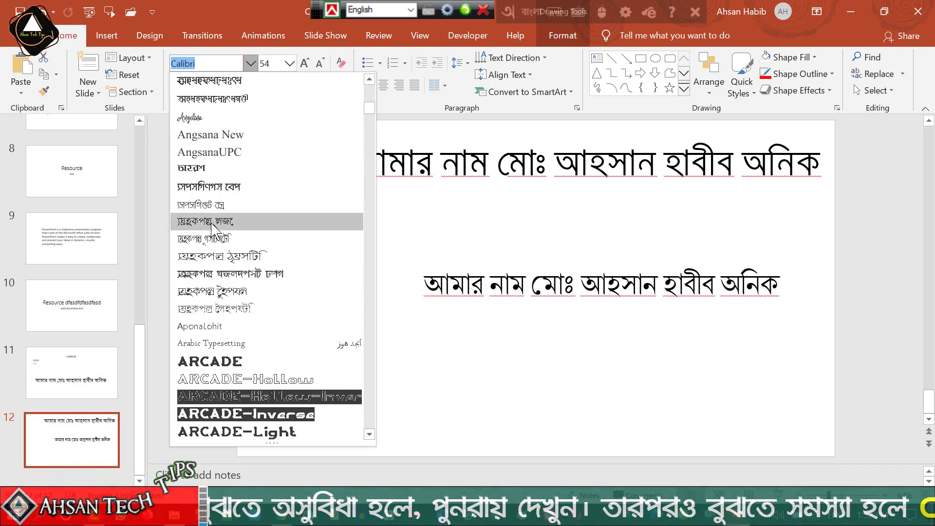
{"action": "scroll", "coordinate": [224, 315], "scroll_direction": "down", "scroll_amount": 3}
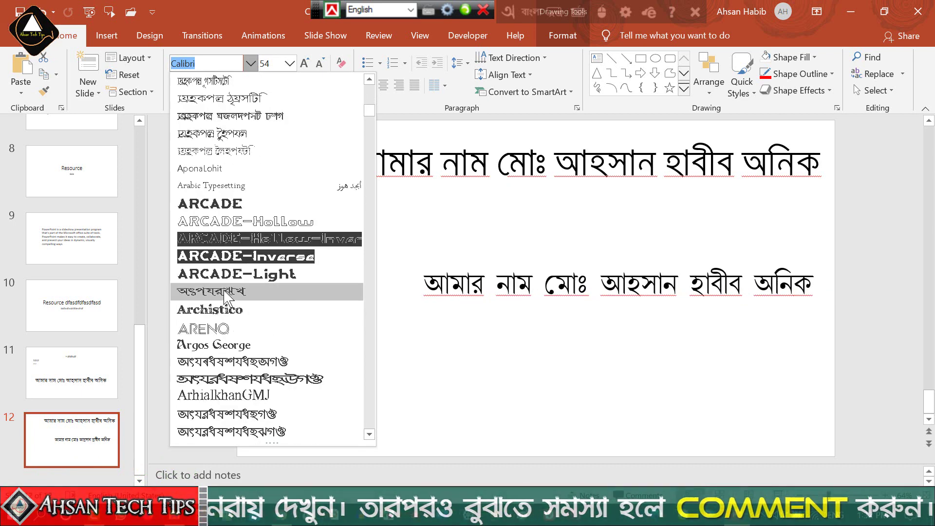
{"action": "scroll", "coordinate": [224, 295], "scroll_direction": "down", "scroll_amount": 2}
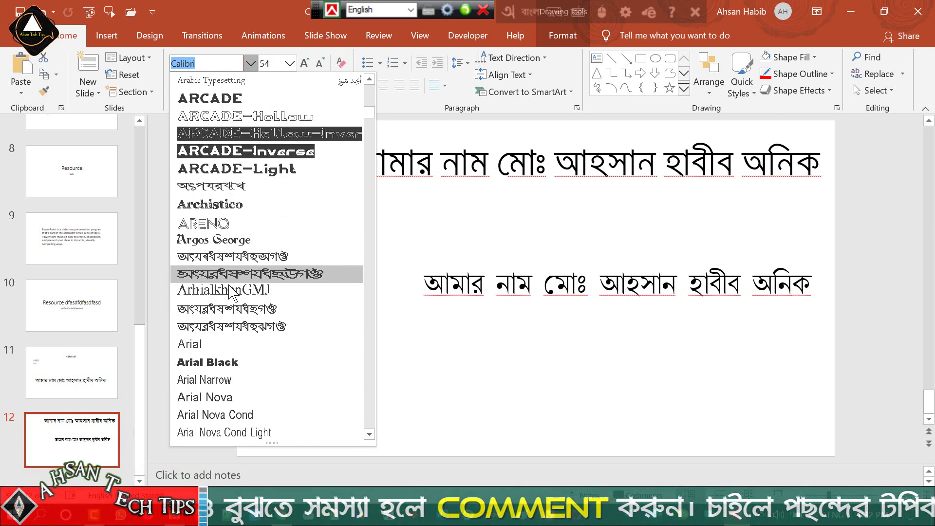
{"action": "scroll", "coordinate": [227, 294], "scroll_direction": "down", "scroll_amount": 3}
{"action": "scroll", "coordinate": [227, 294], "scroll_direction": "down", "scroll_amount": 2}
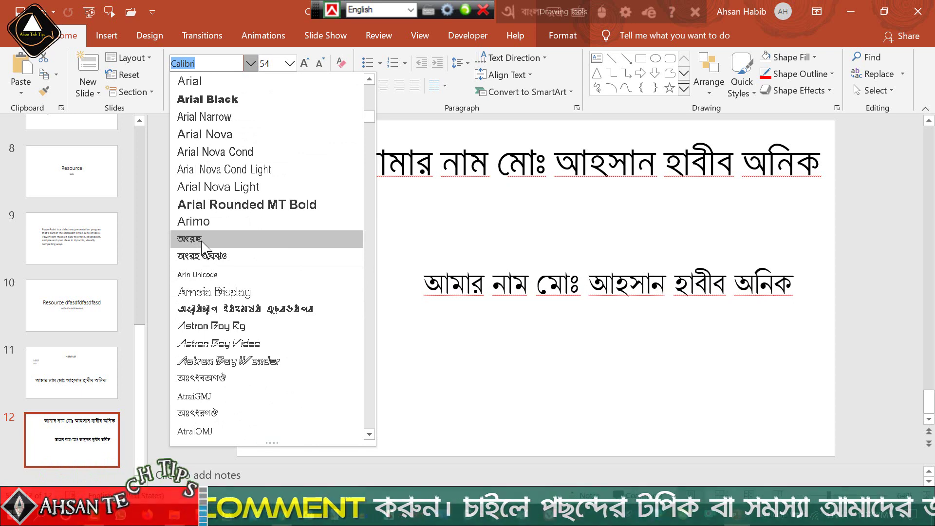
{"action": "scroll", "coordinate": [219, 205], "scroll_direction": "down", "scroll_amount": 5}
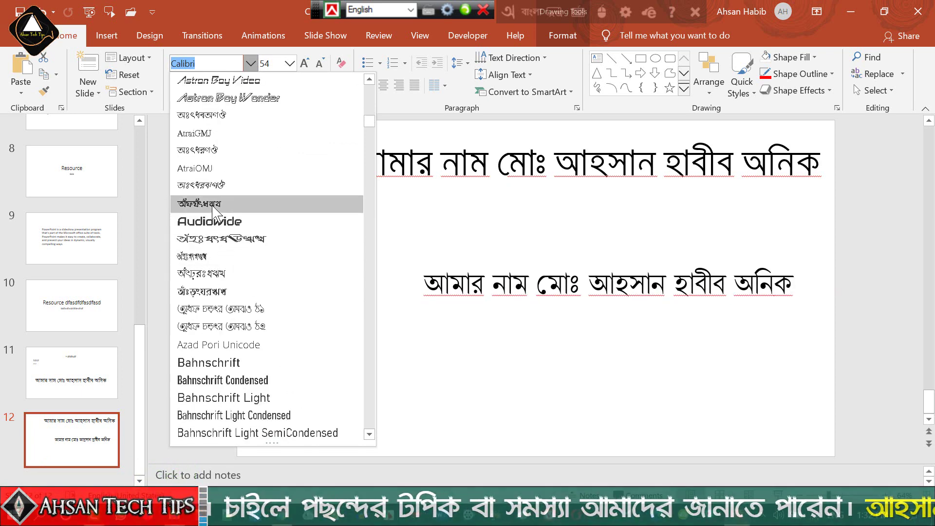
{"action": "scroll", "coordinate": [224, 311], "scroll_direction": "down", "scroll_amount": 1}
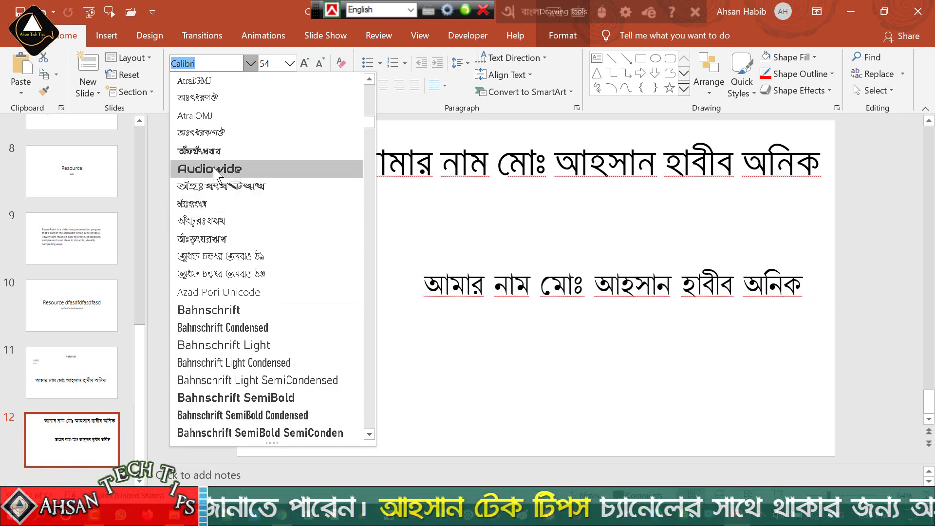
{"action": "scroll", "coordinate": [229, 341], "scroll_direction": "down", "scroll_amount": 4}
{"action": "scroll", "coordinate": [236, 311], "scroll_direction": "down", "scroll_amount": 3}
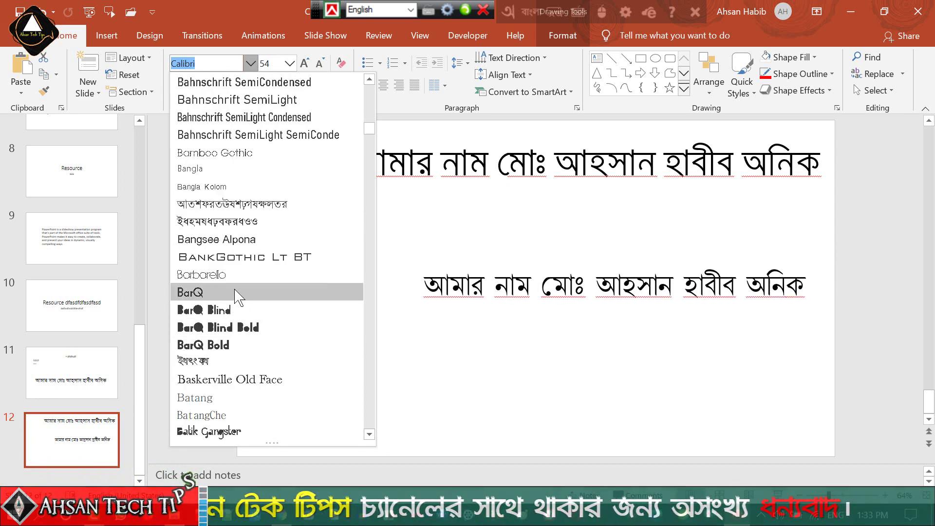
{"action": "scroll", "coordinate": [233, 243], "scroll_direction": "down", "scroll_amount": 3}
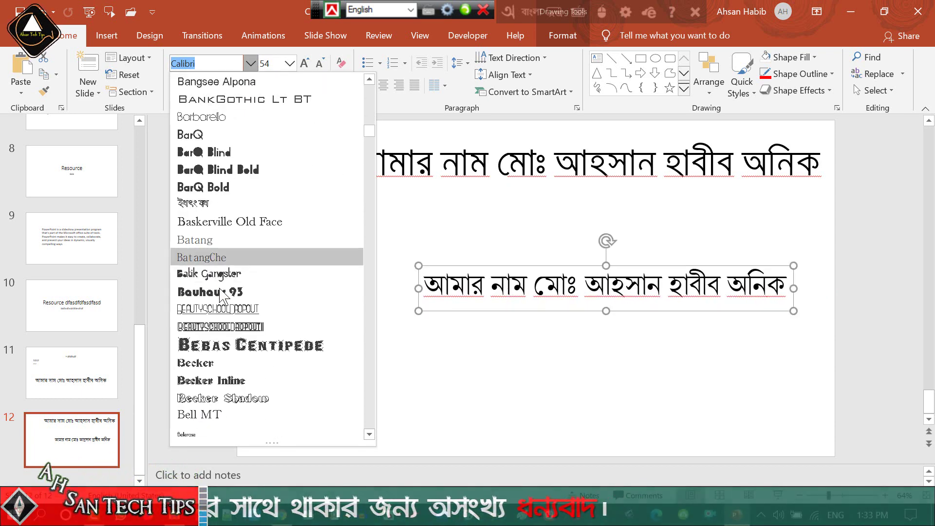
{"action": "scroll", "coordinate": [224, 300], "scroll_direction": "down", "scroll_amount": 1}
{"action": "scroll", "coordinate": [224, 300], "scroll_direction": "down", "scroll_amount": 1}
{"action": "scroll", "coordinate": [222, 302], "scroll_direction": "down", "scroll_amount": 1}
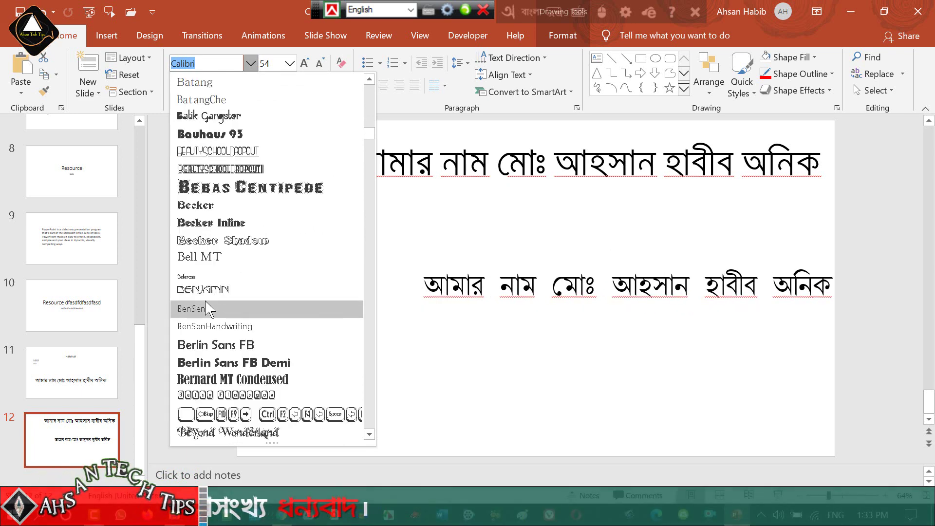
{"action": "scroll", "coordinate": [209, 306], "scroll_direction": "down", "scroll_amount": 2}
Dismiss the font list, keeping the lower sentence in Calibri (Body) at 54 pt.
{"action": "left_click", "coordinate": [703, 294]}
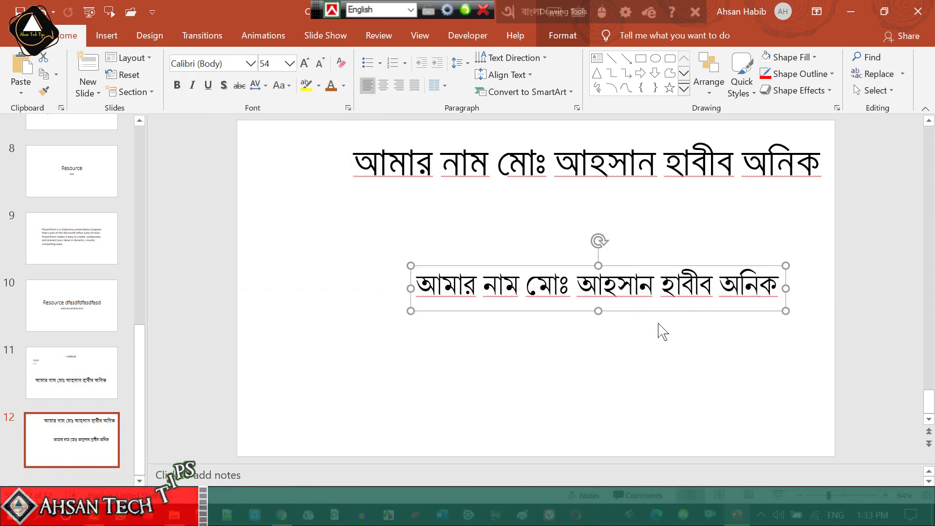